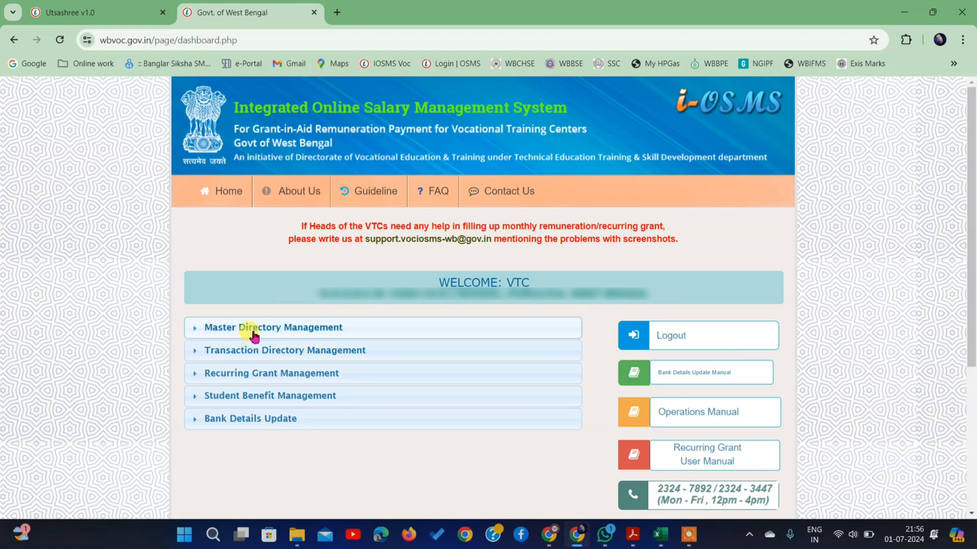
- Open the recurring grant's Statement of Expenditure submission form for financial year 2024-2025 and session May
click(257, 382)
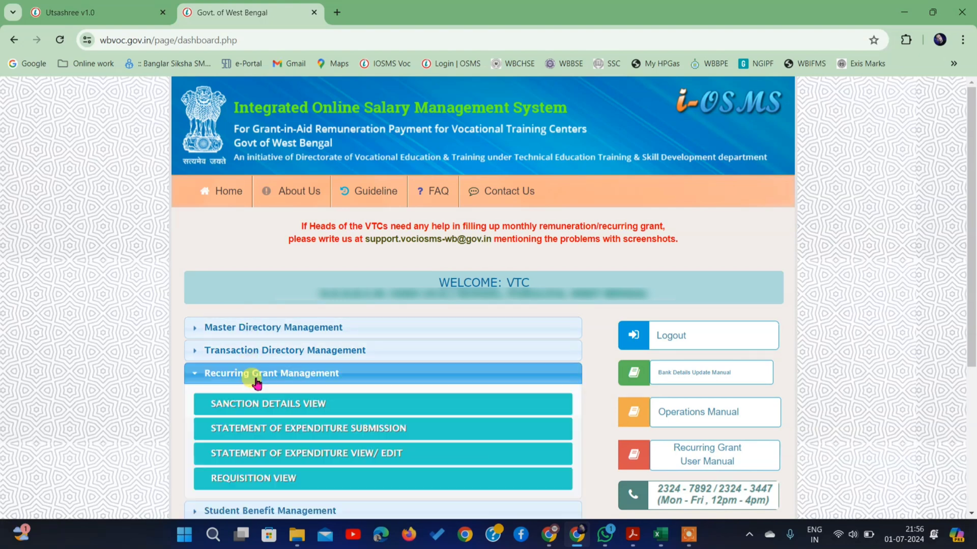
click(263, 434)
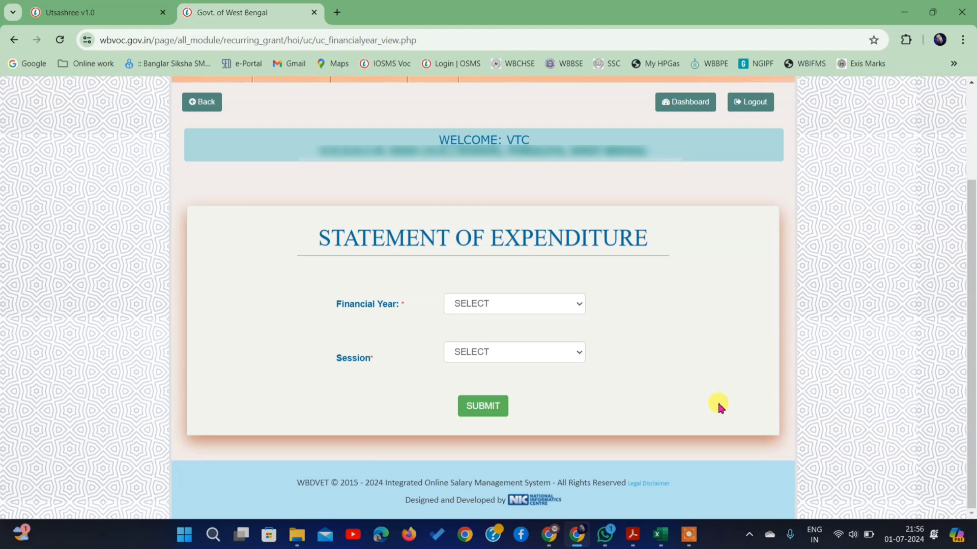
click(491, 307)
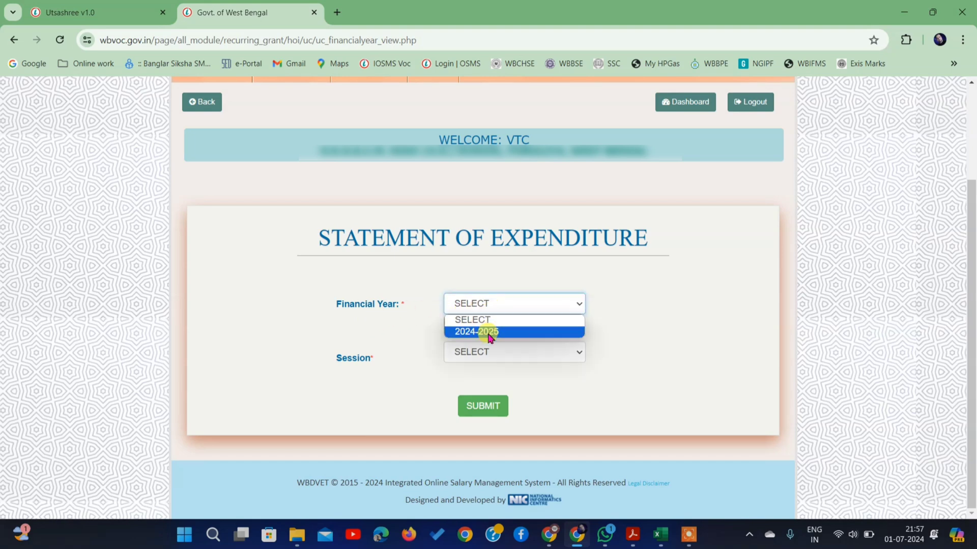
click(488, 331)
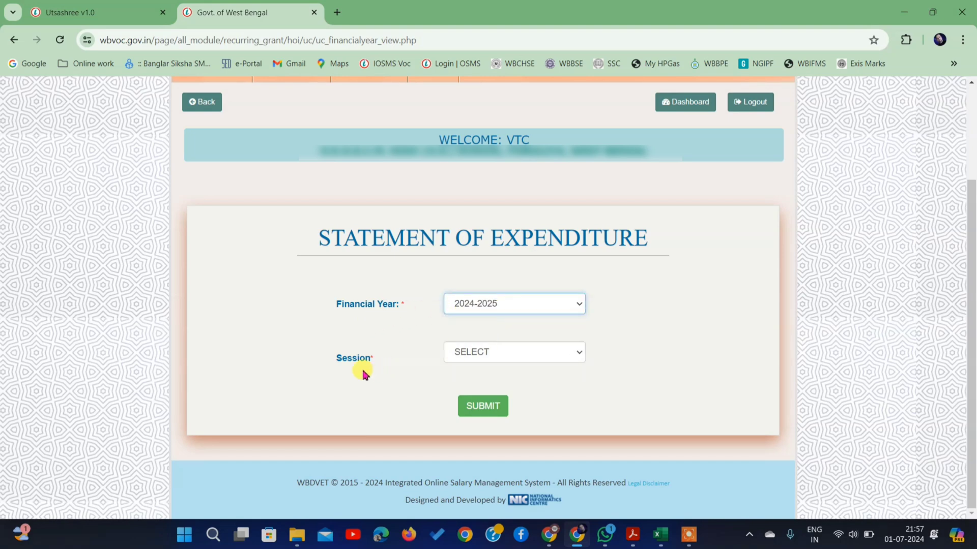
click(458, 351)
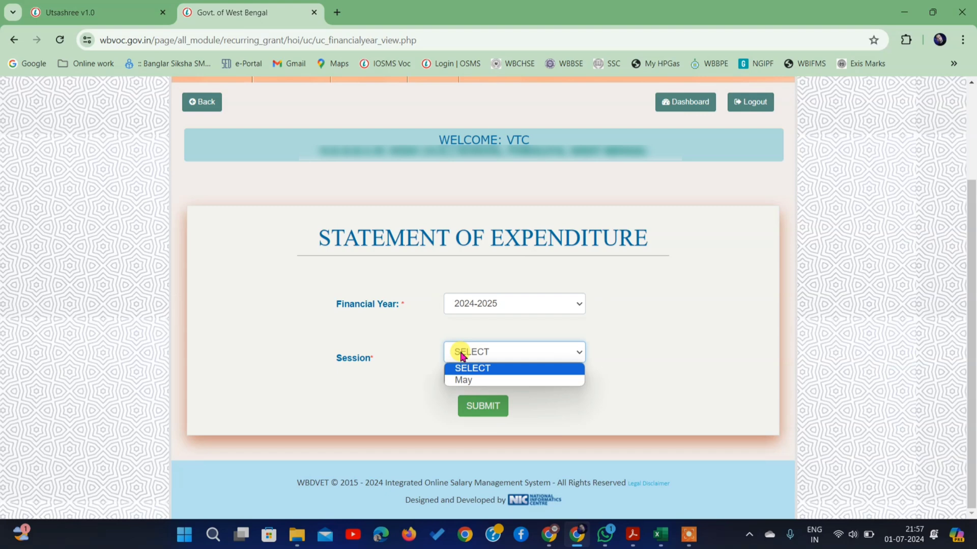
click(462, 377)
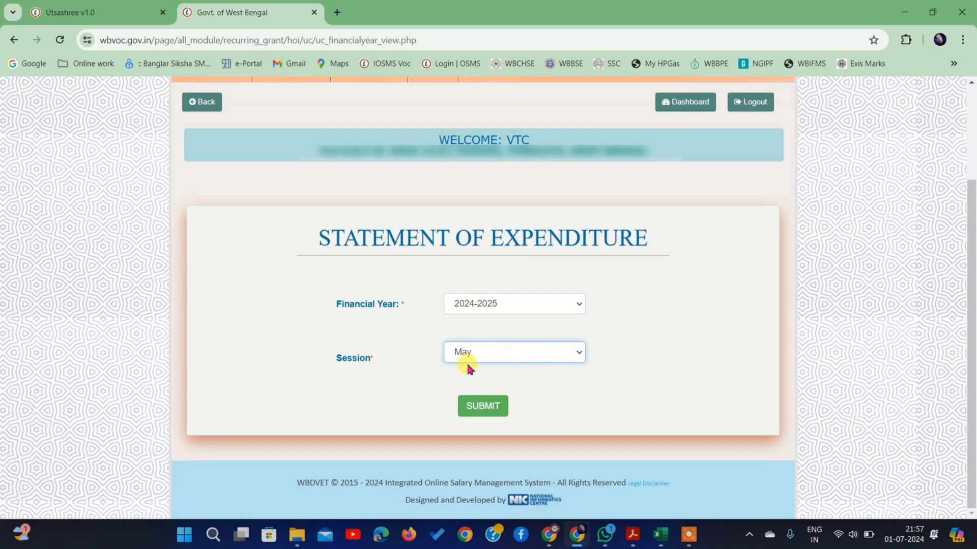
click(496, 407)
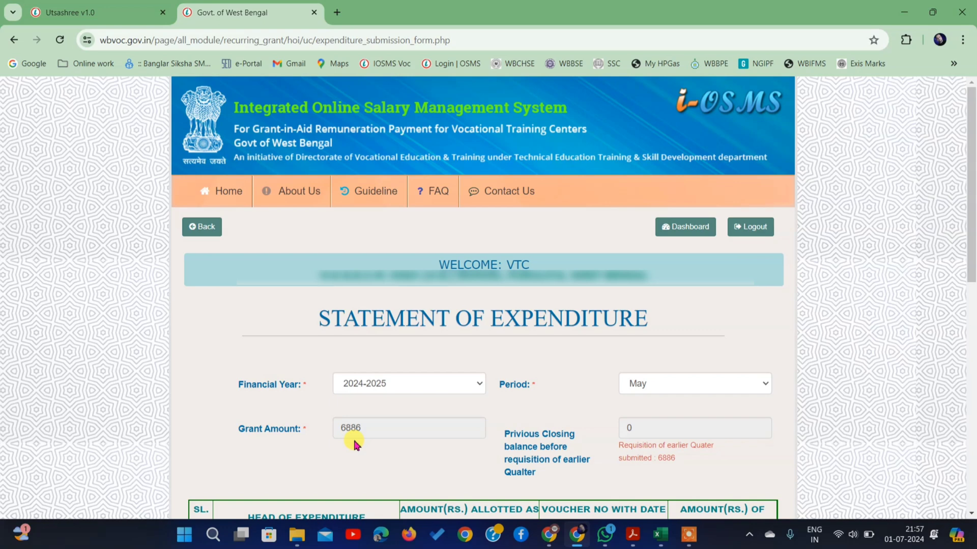
- Enter expenditure amounts of 650 for Project Coordinator, 650 for Office Assistante and 520 for Helper
scroll(354, 445, down, 7)
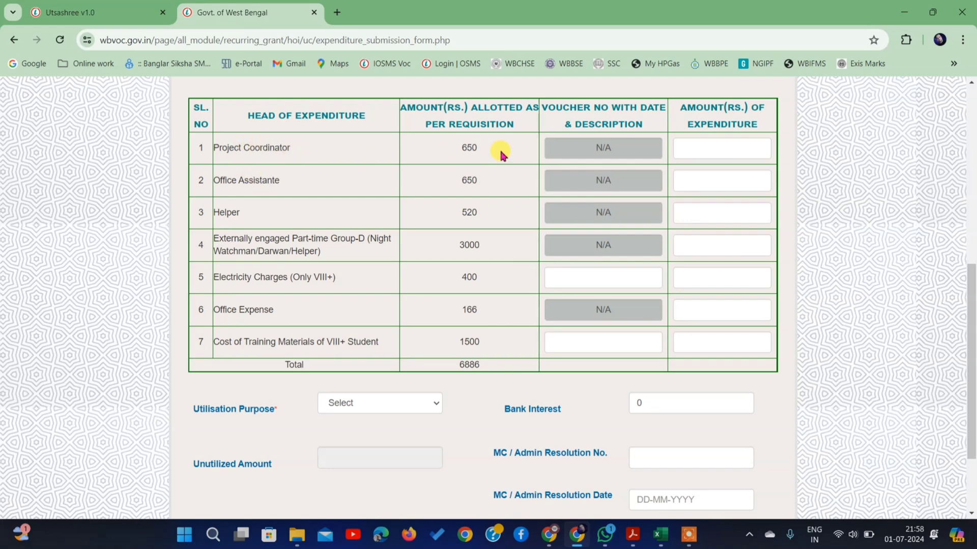
click(731, 147)
text(650)
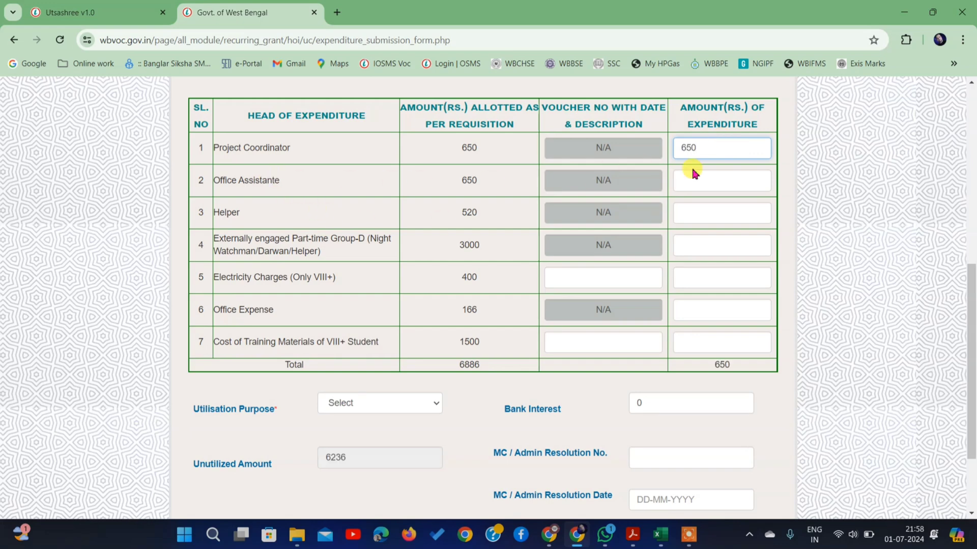
click(722, 180)
text(650)
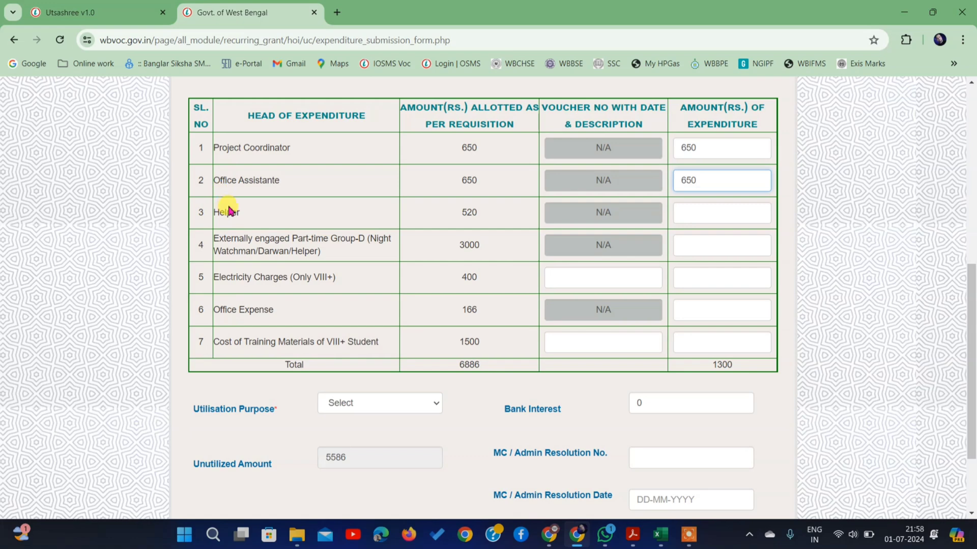
click(754, 215)
text(520)
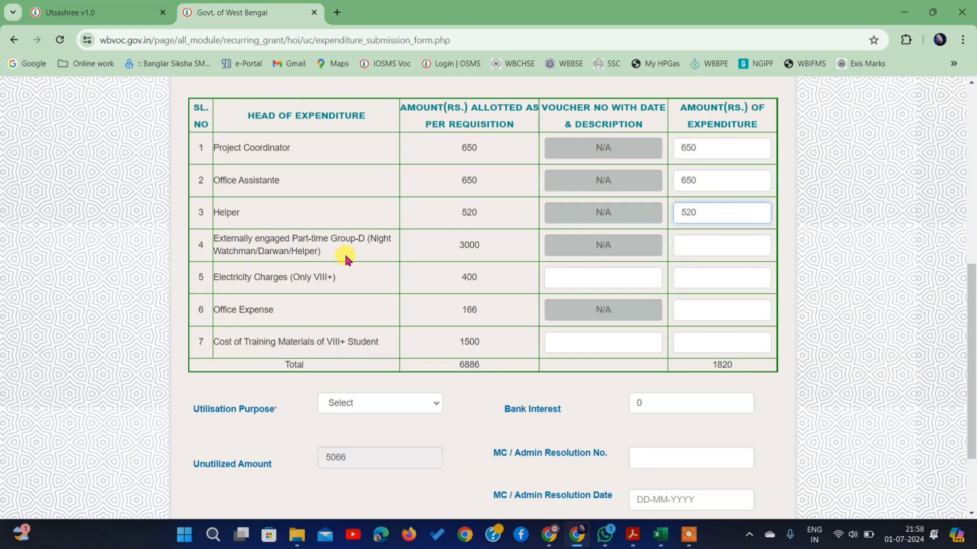
- Enter expenditures of 3000 for Group-D, 400 for electricity (V1 DATED 01/07/24), 166 for office expense and 1500 for training materials (V2 DATED 01/07/24)
click(757, 244)
text(3000)
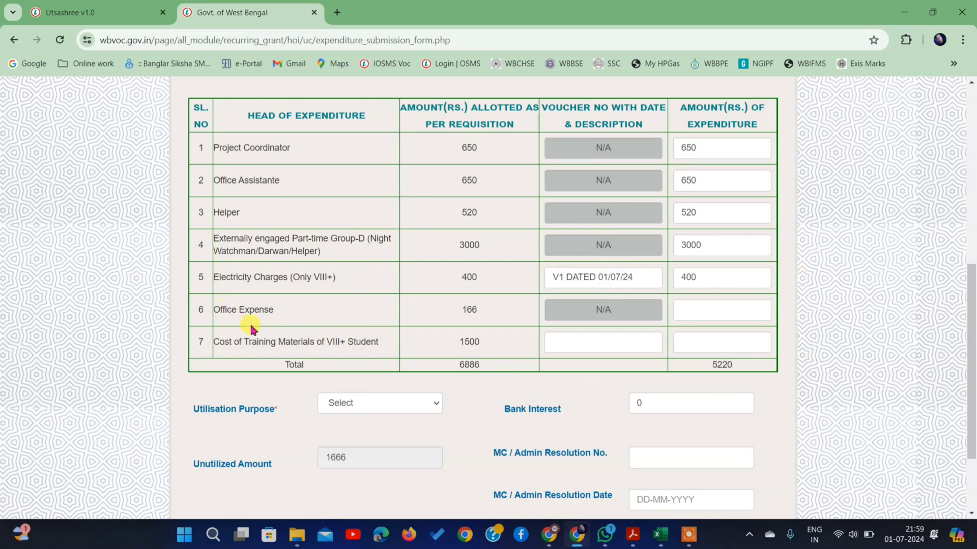
click(704, 317)
text(166)
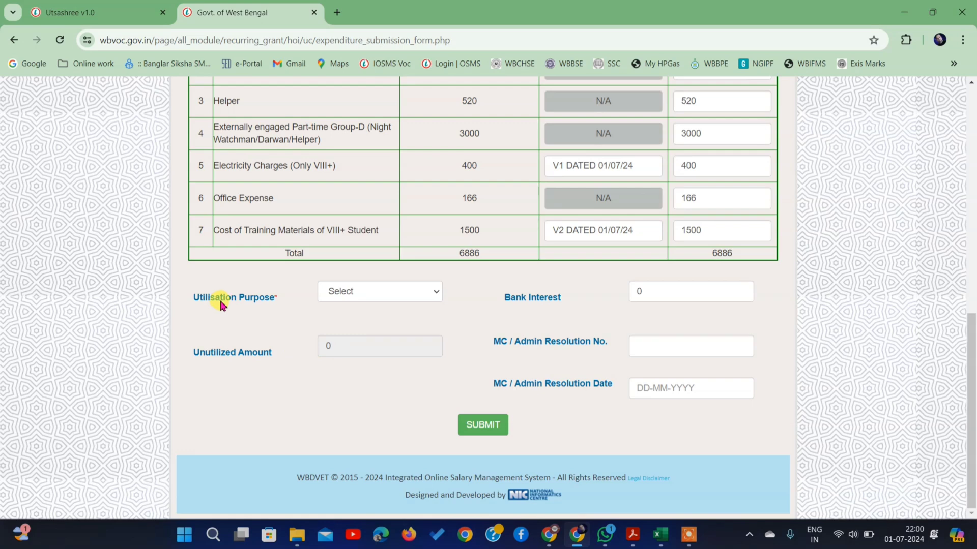
- Set the utilisation purpose to Recurring, enter MC / Admin resolution number 11/2024 dated 01-07-2024, and submit the statement
click(338, 295)
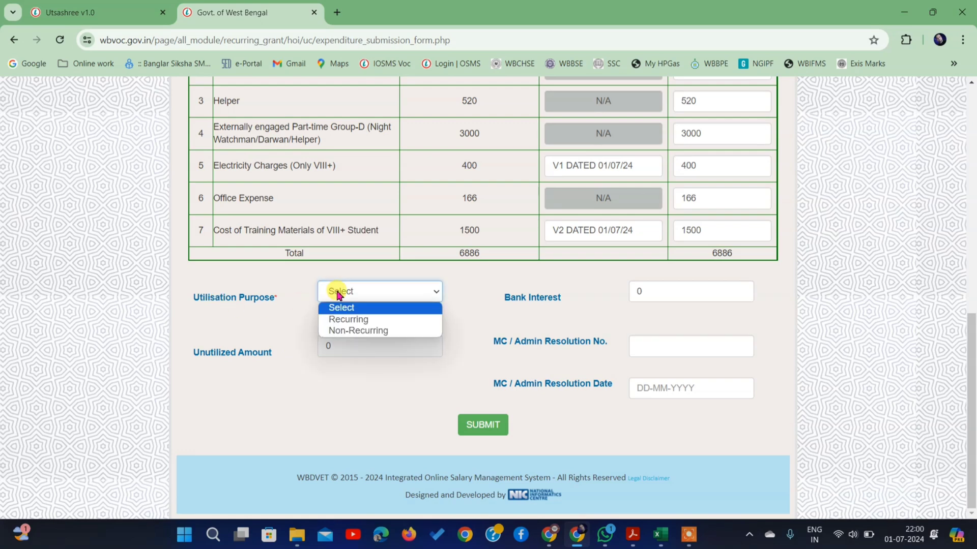
click(351, 319)
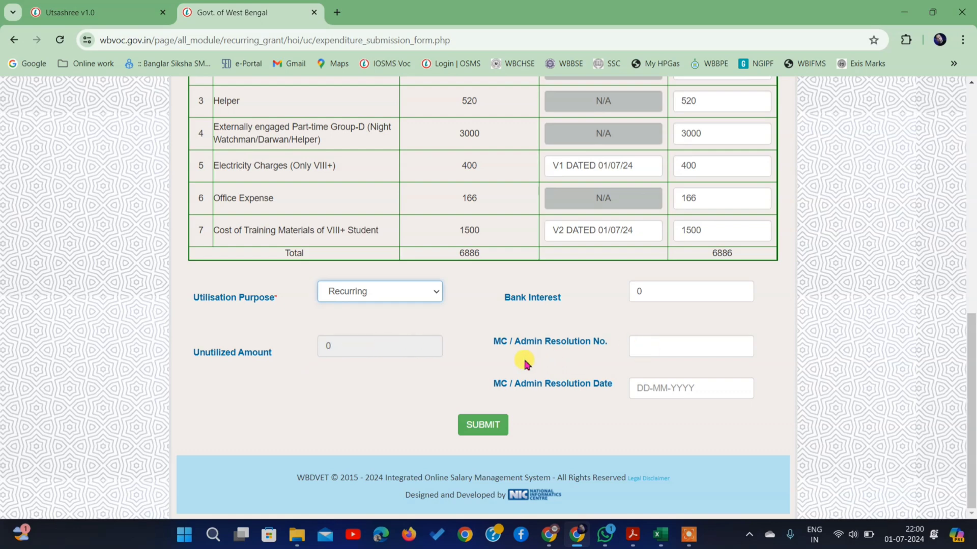
click(676, 351)
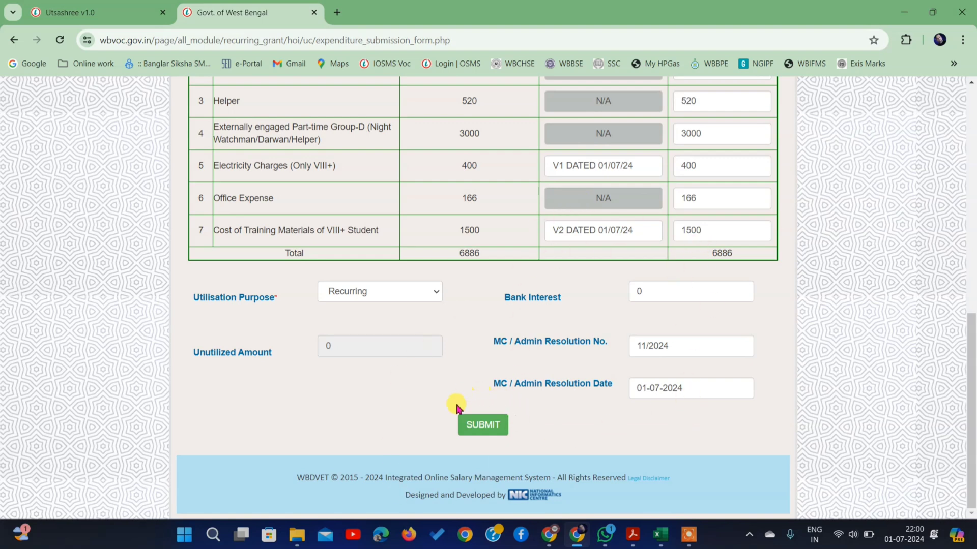
click(482, 424)
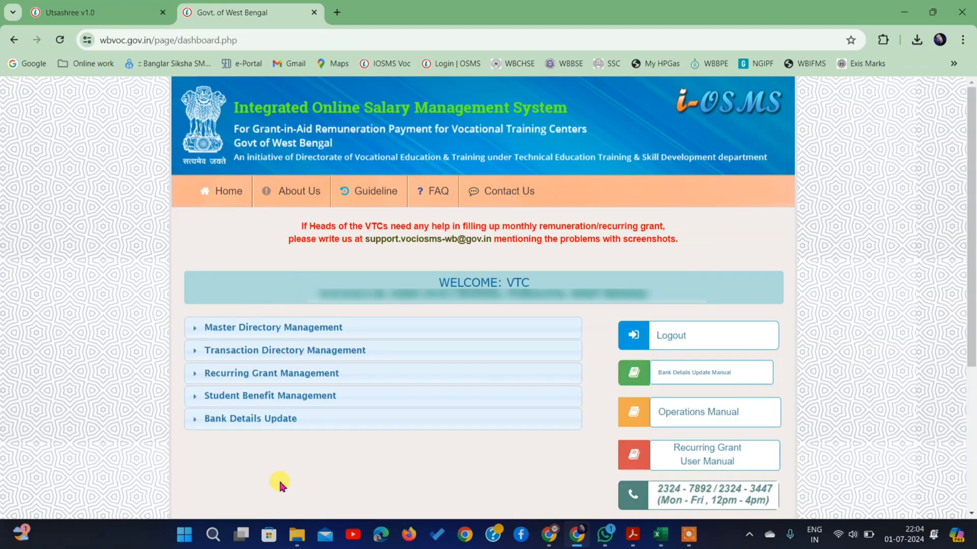
- Open the Statement of Expenditure view/edit page under recurring grants and select financial year 2024-2025 and period May
click(224, 375)
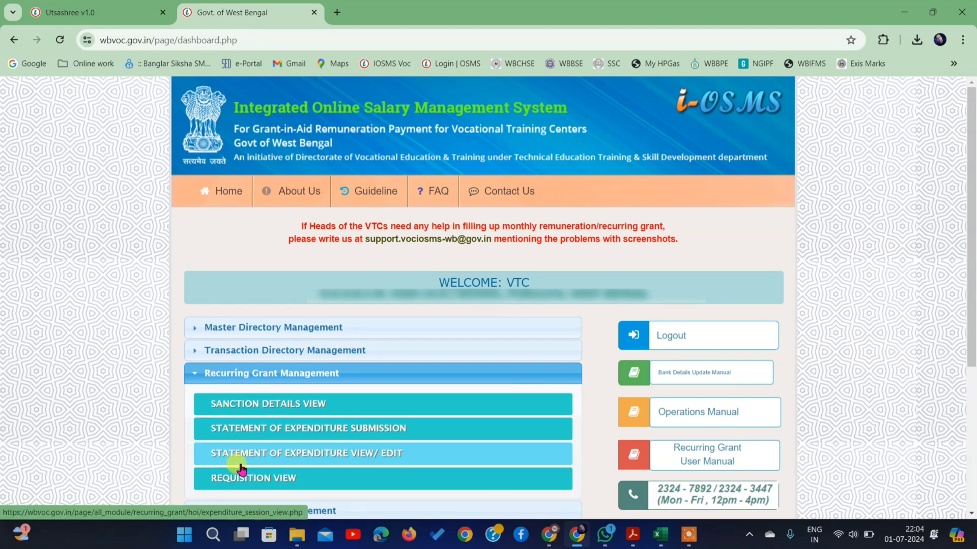
click(365, 463)
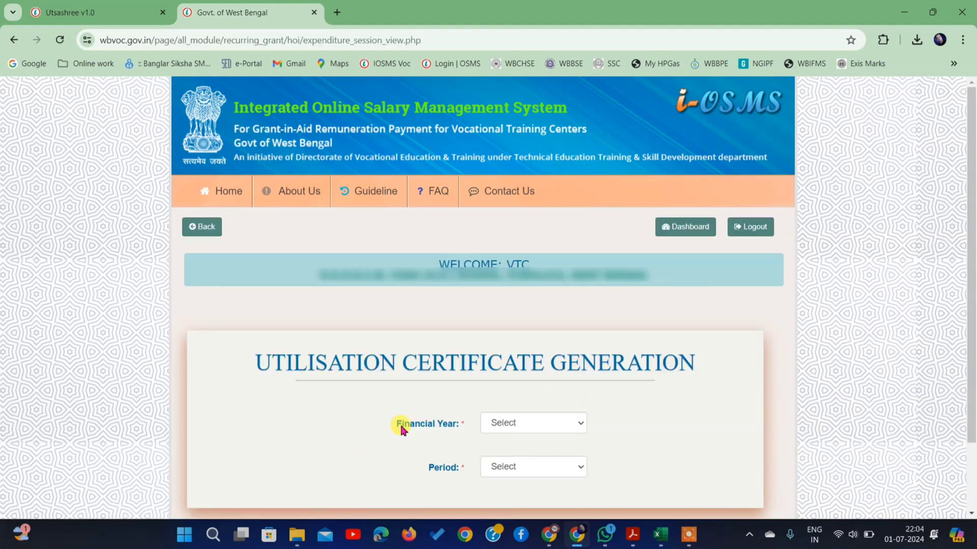
click(509, 424)
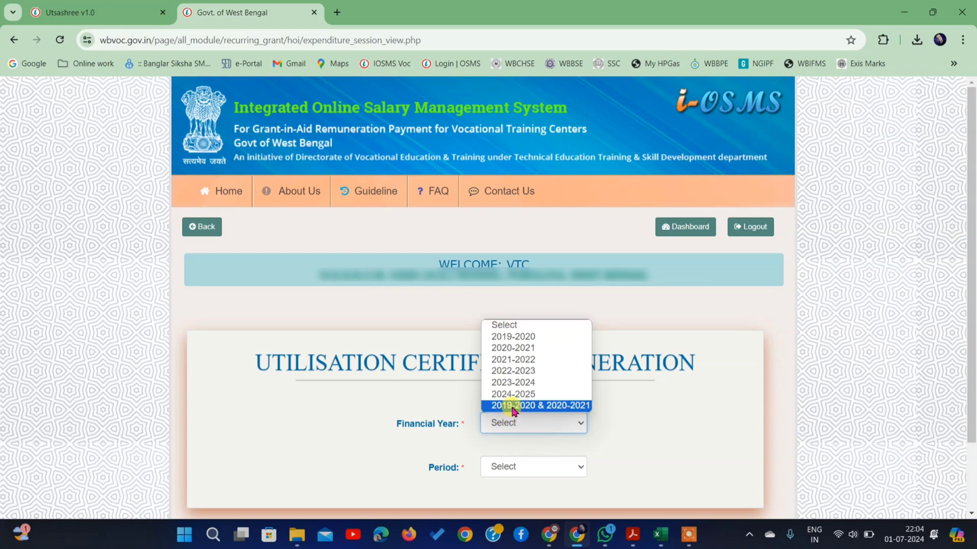
click(512, 397)
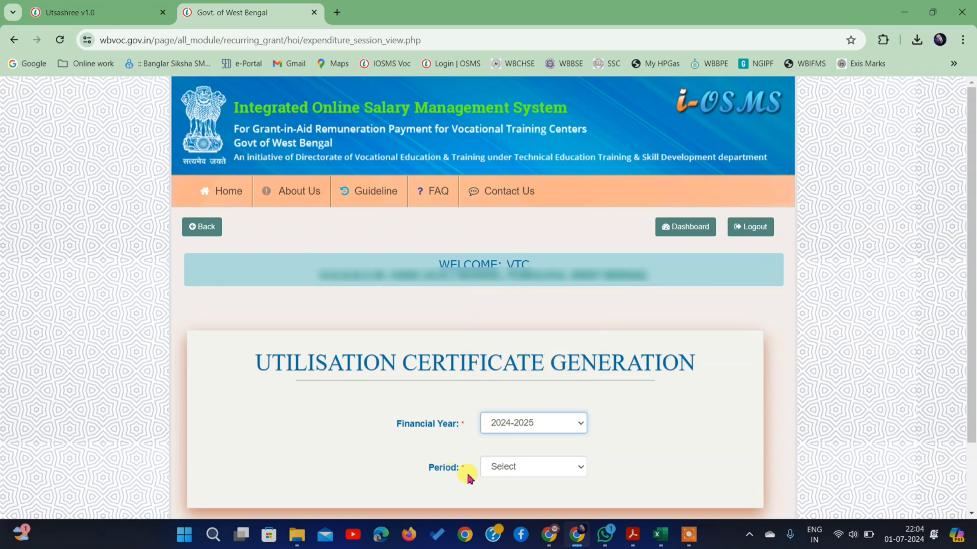
click(526, 474)
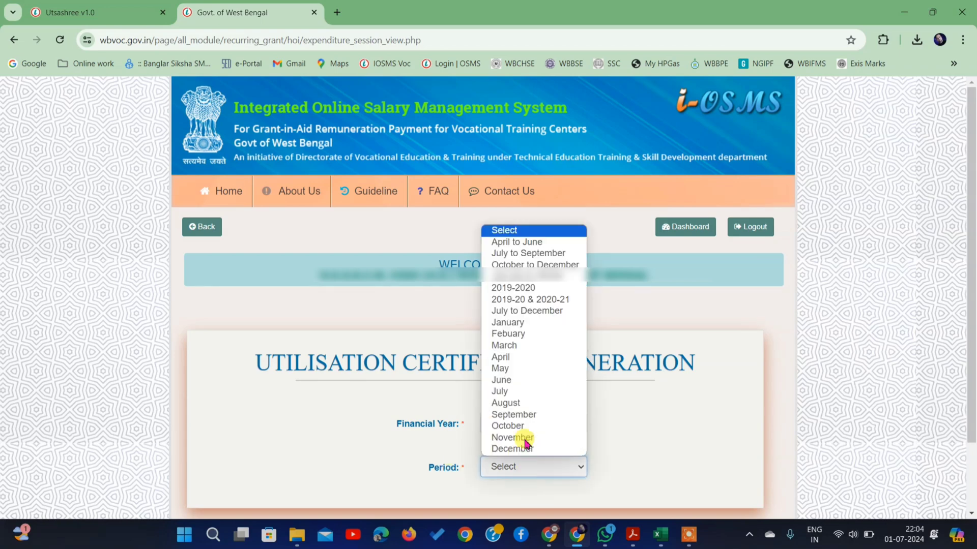
click(522, 367)
- Send the May 2024-2025 utilisation certificate to the nodal office for verification and approval
scroll(245, 401, down, 3)
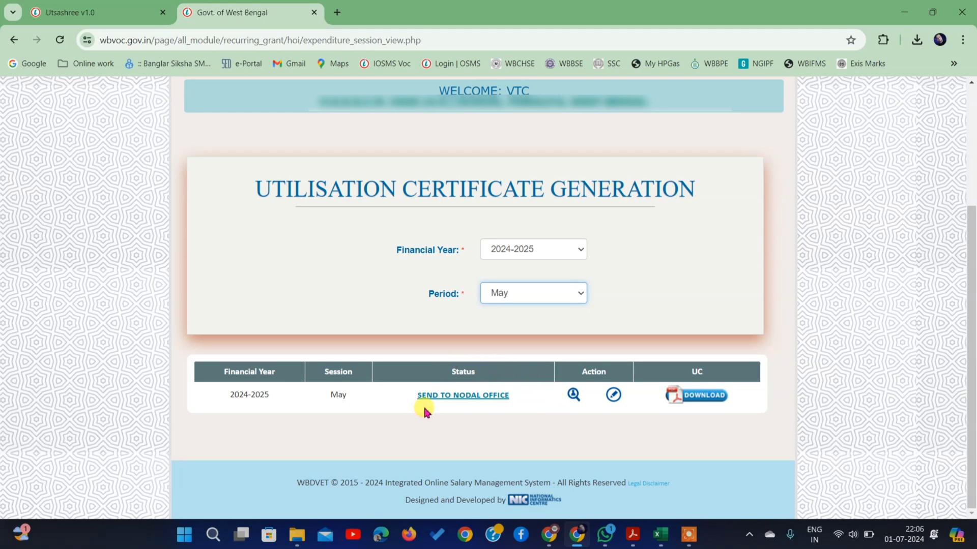
click(491, 400)
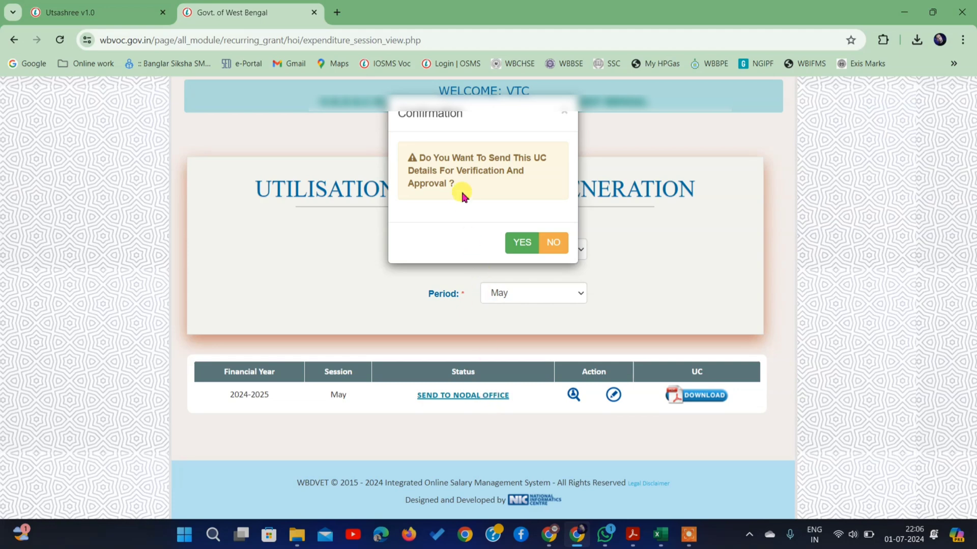
click(519, 240)
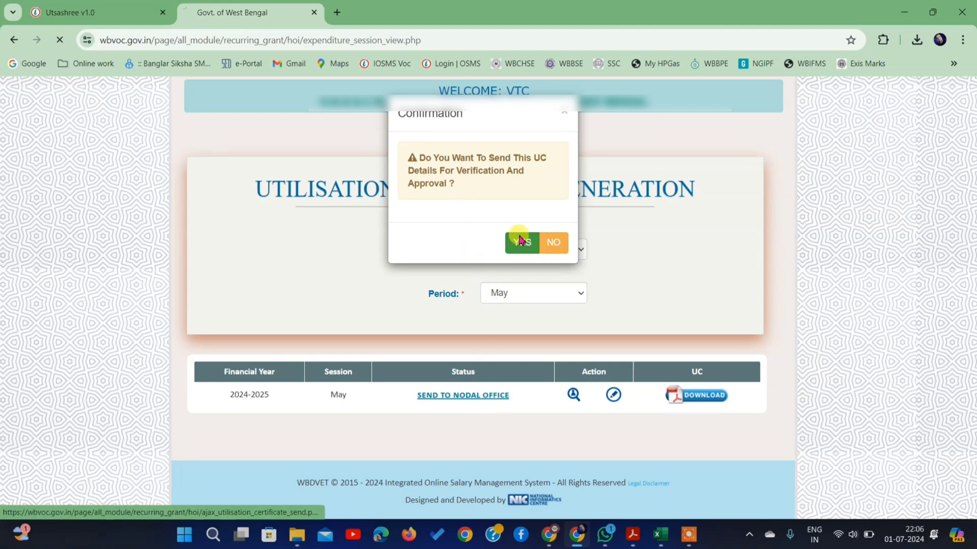